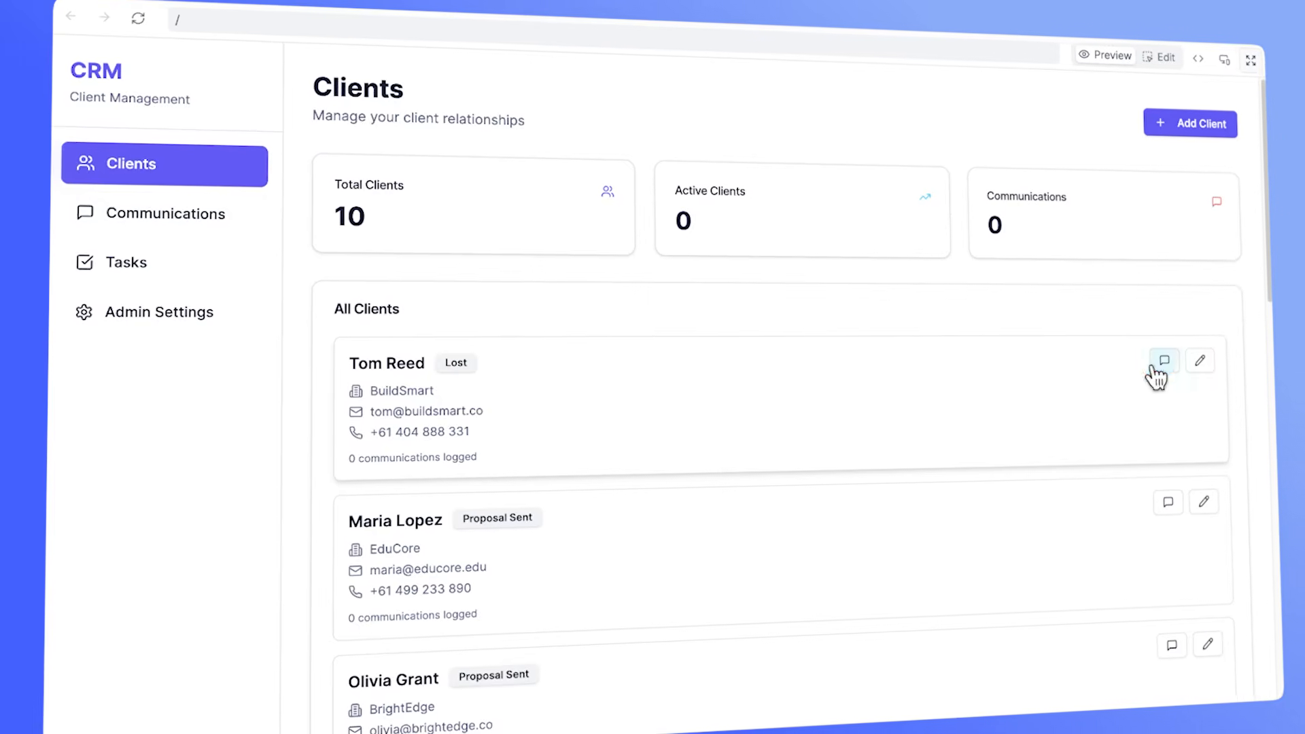
Browse the available app integrations down through the widgets and notifications categories, and return to the client list
left_click(1158, 361)
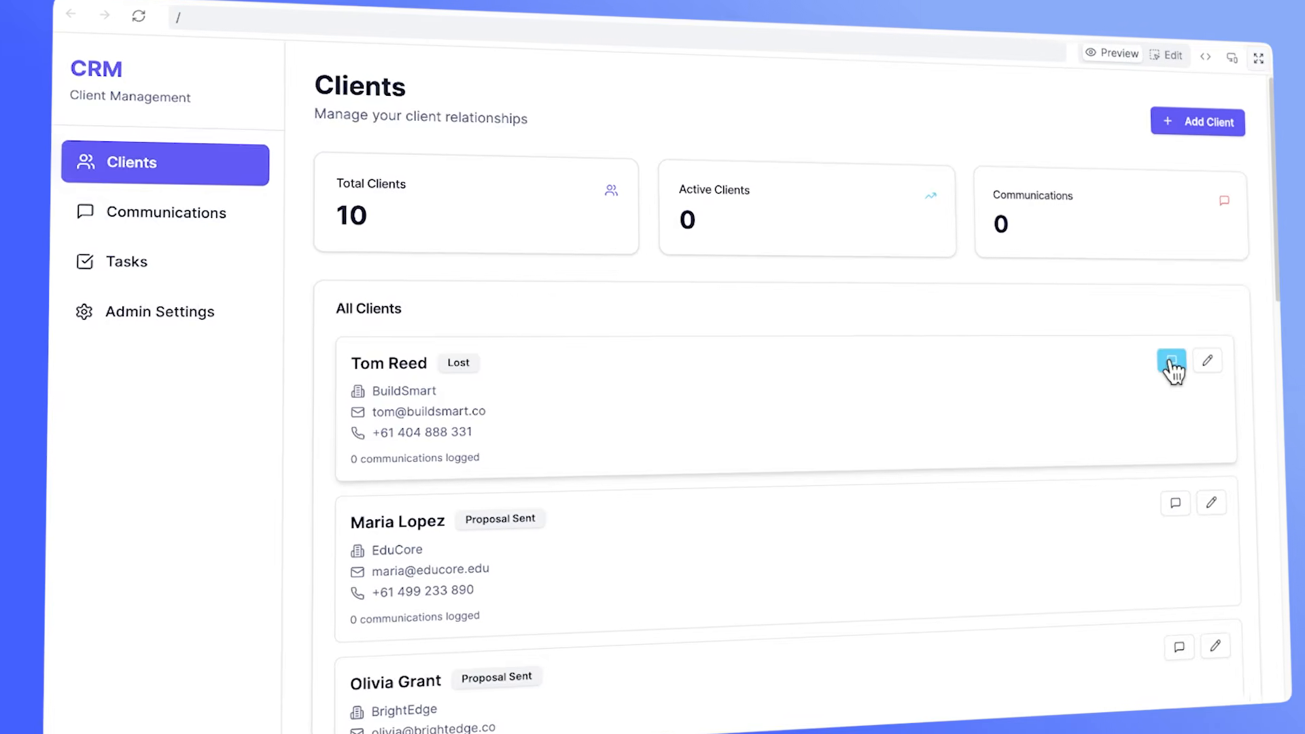
left_click(1172, 367)
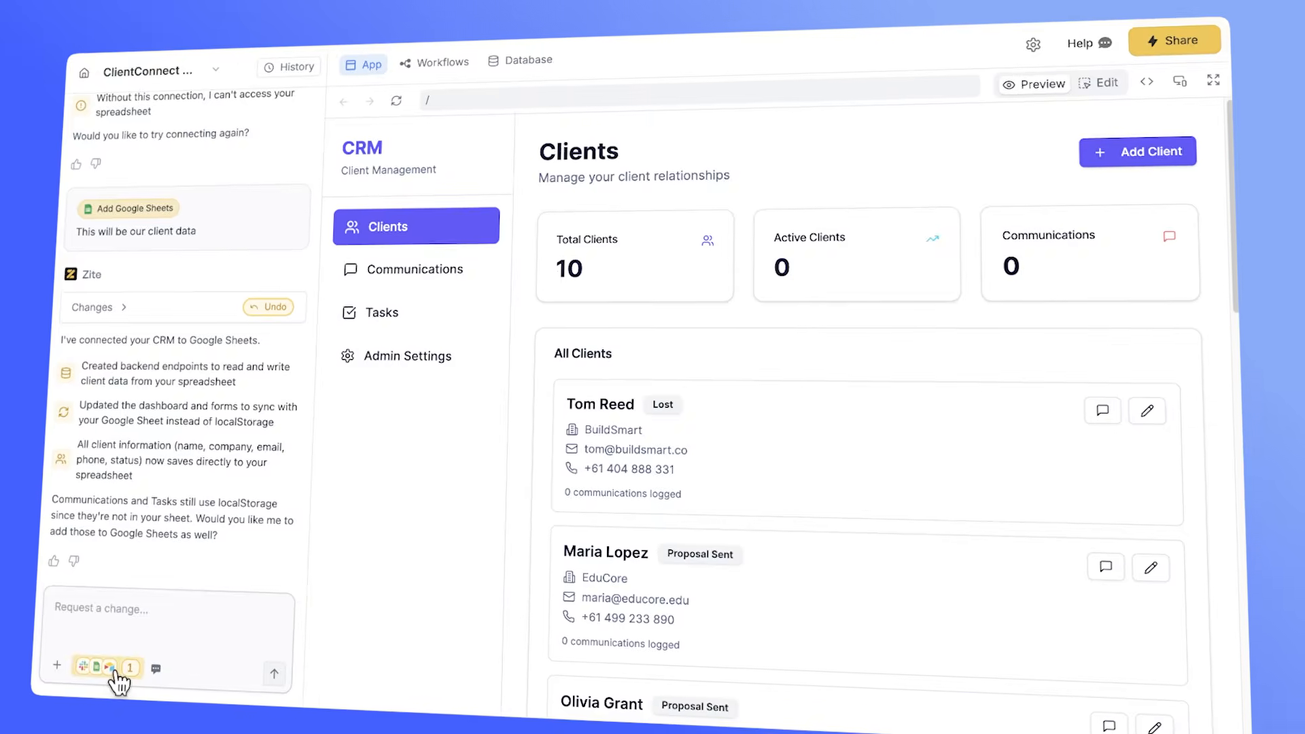
left_click(111, 675)
scroll(367, 492, "down", 9)
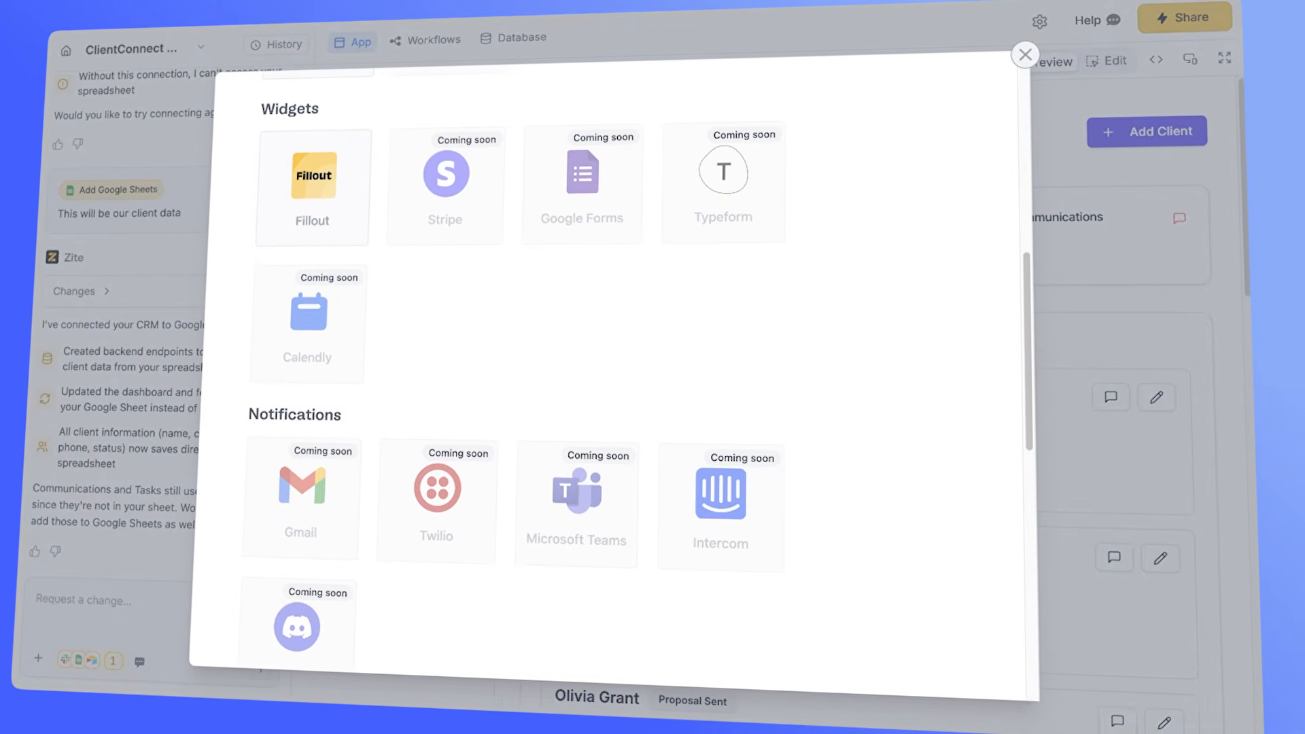
left_click(1025, 55)
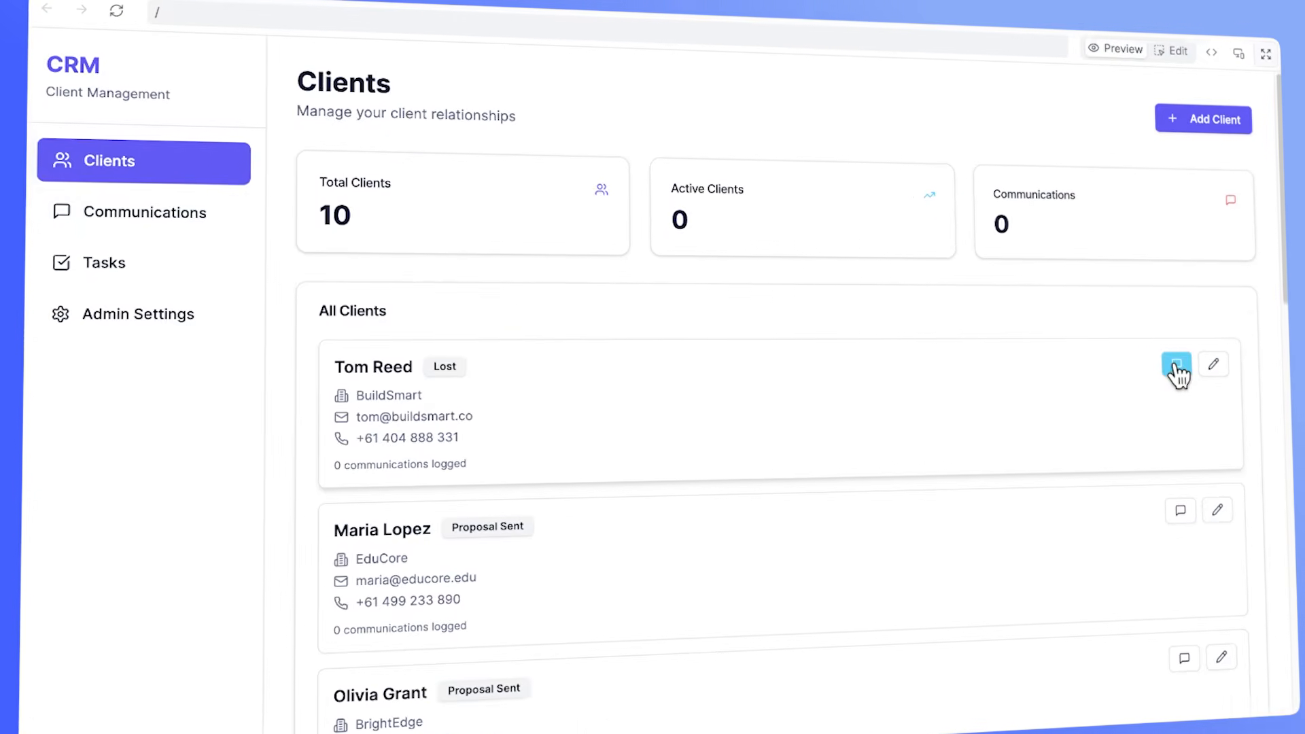
left_click(1161, 363)
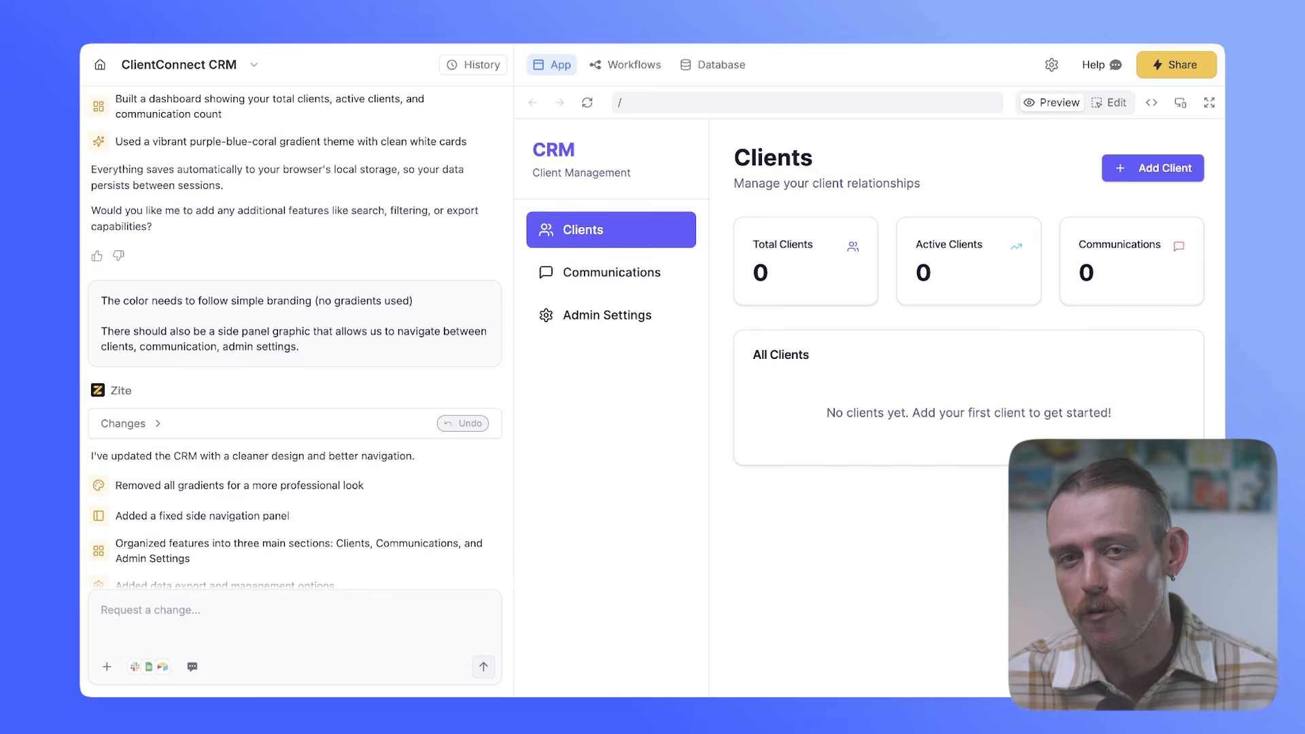
Start connecting an existing database to the CRM app with Google Sheets as the import source
left_click(721, 65)
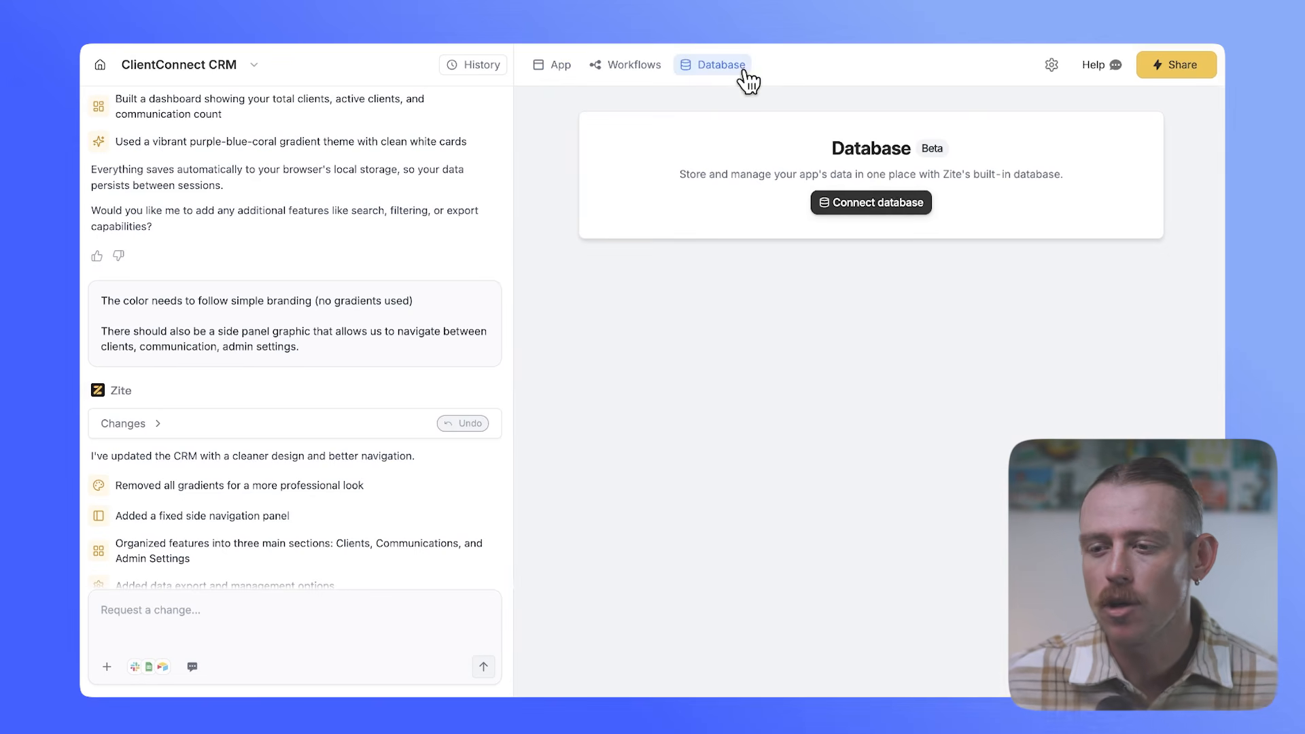
left_click(901, 203)
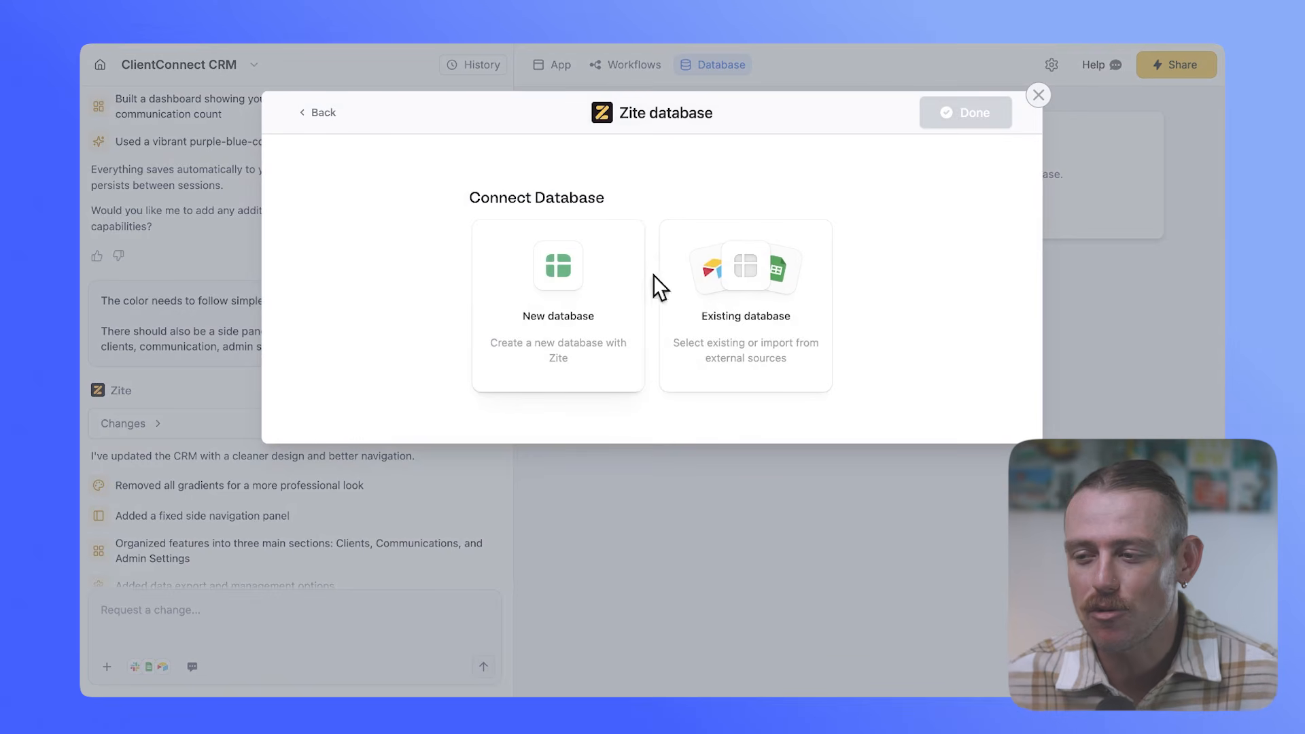
left_click(802, 294)
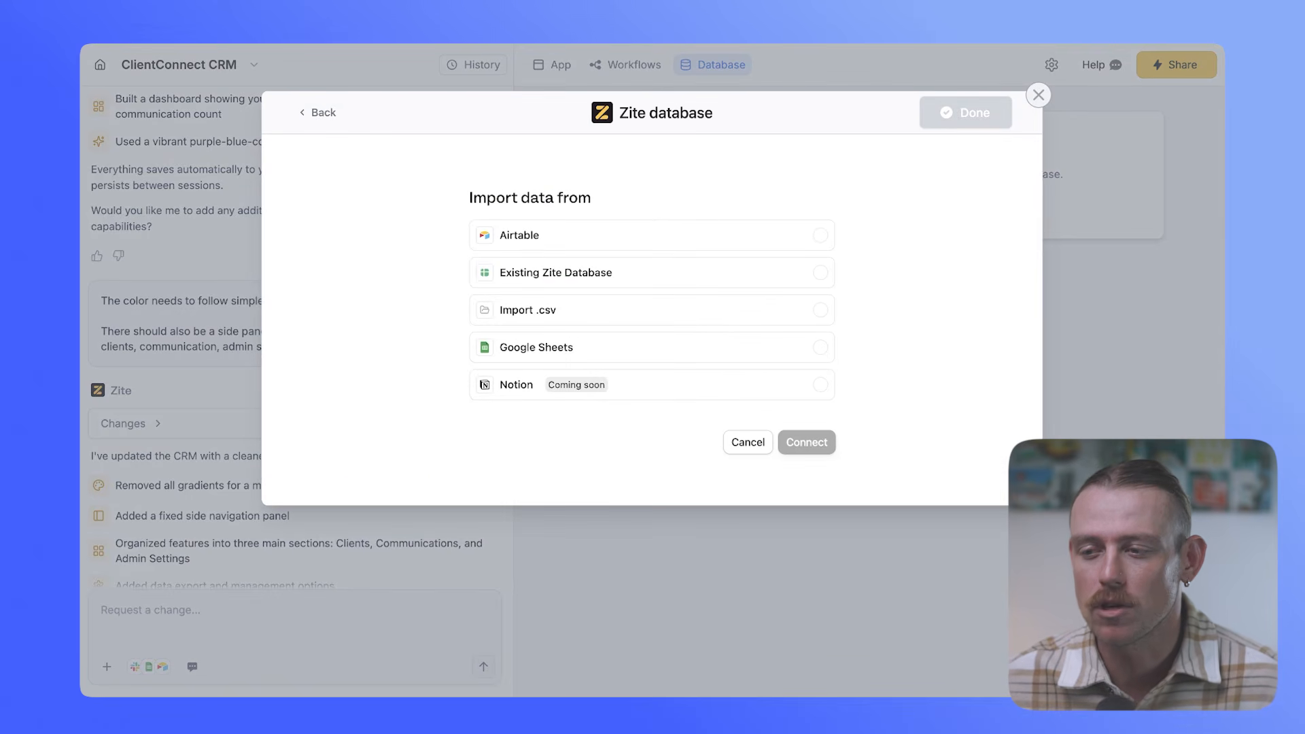
left_click(658, 355)
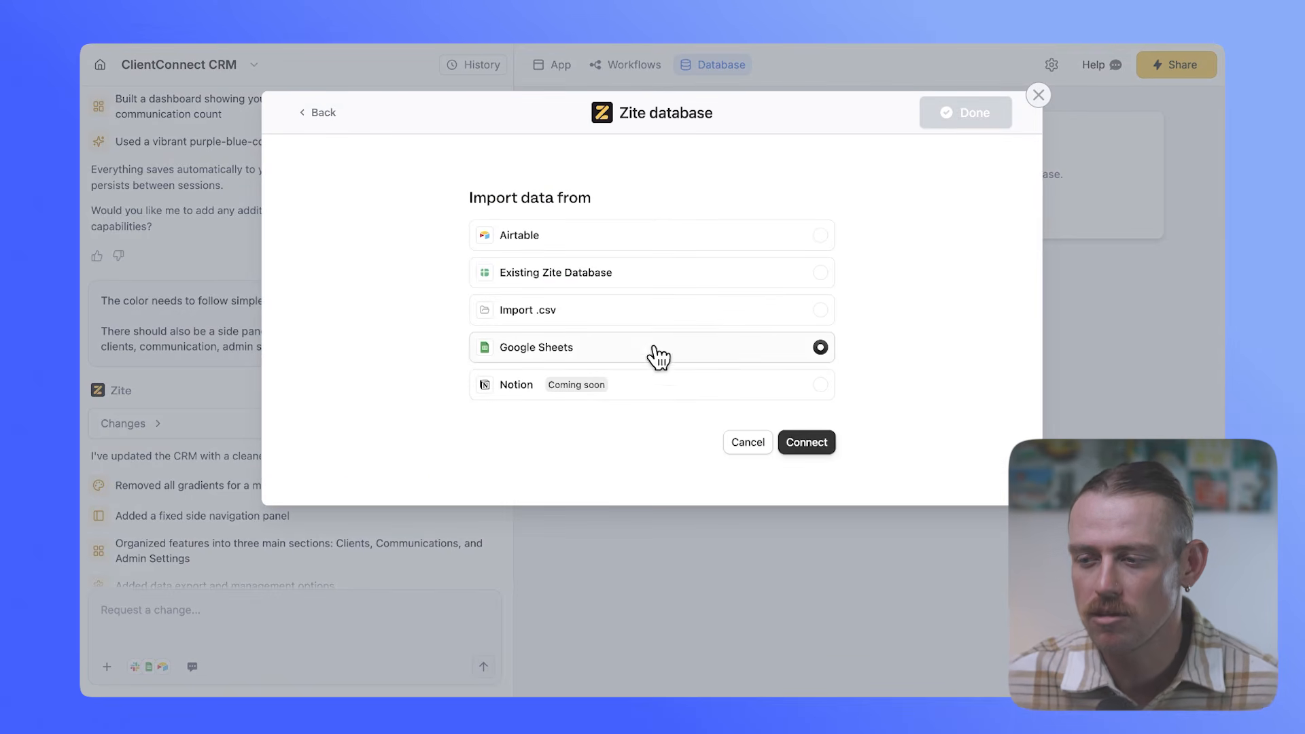
left_click(789, 443)
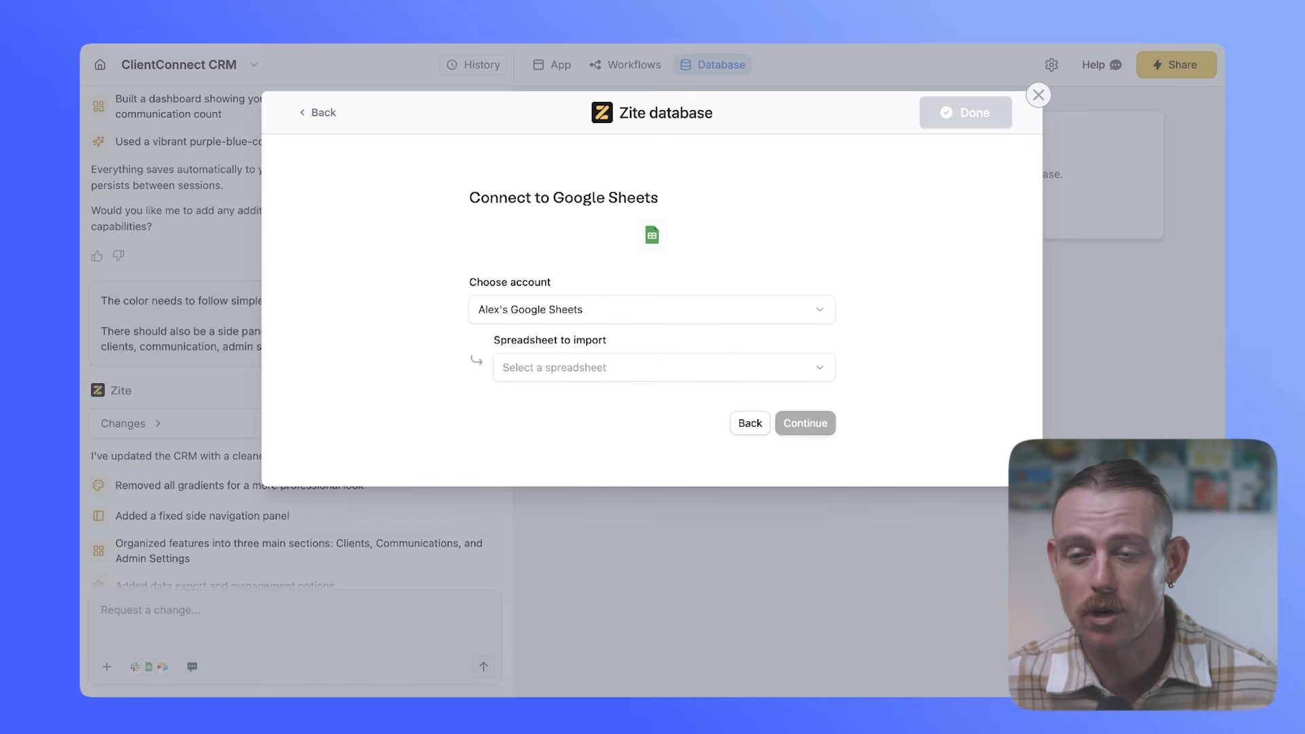
Choose the CRM spreadsheet as the spreadsheet to import and continue to the schema review
left_click(633, 373)
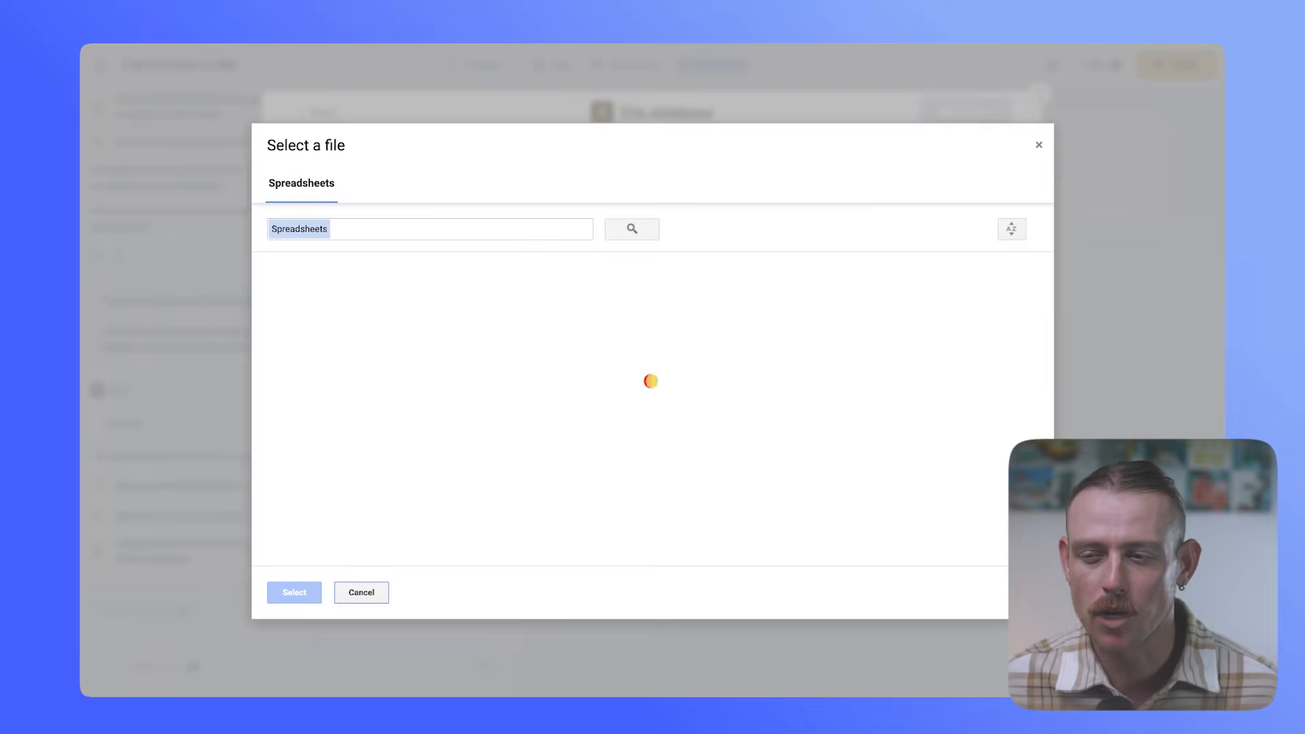
left_click(308, 589)
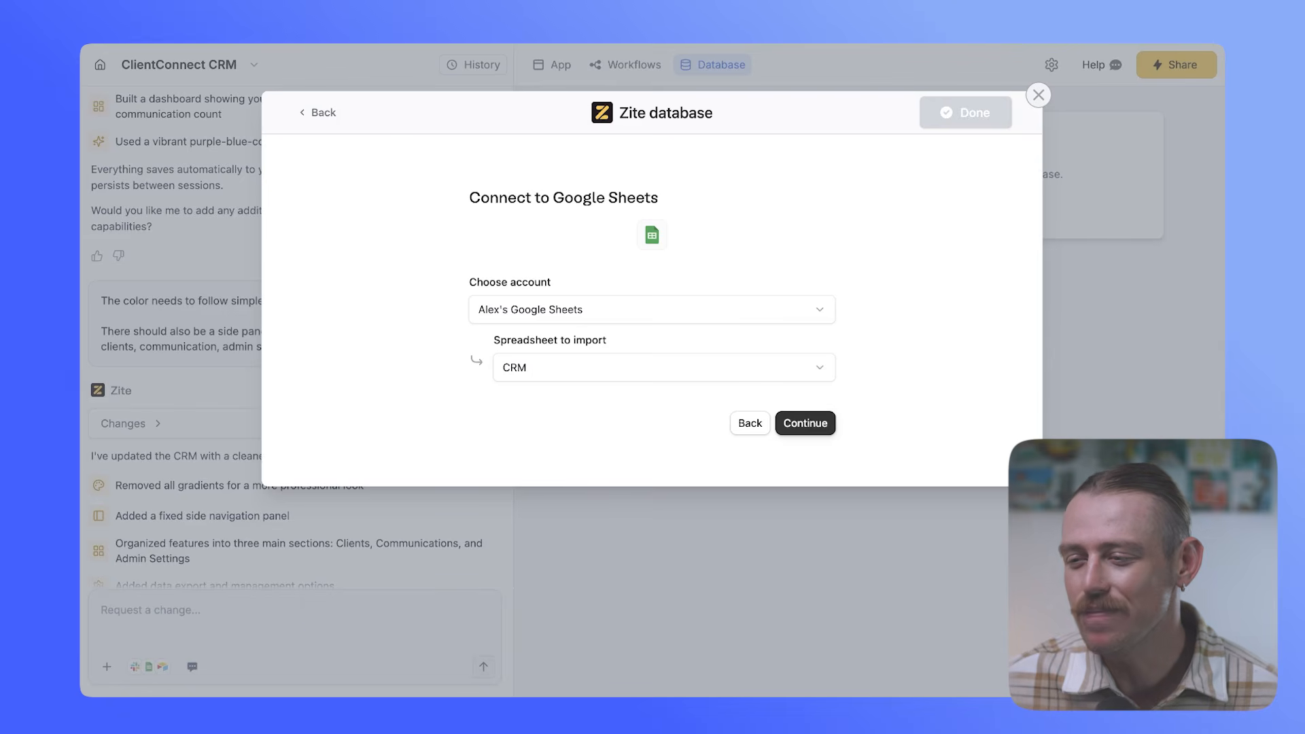
left_click(806, 424)
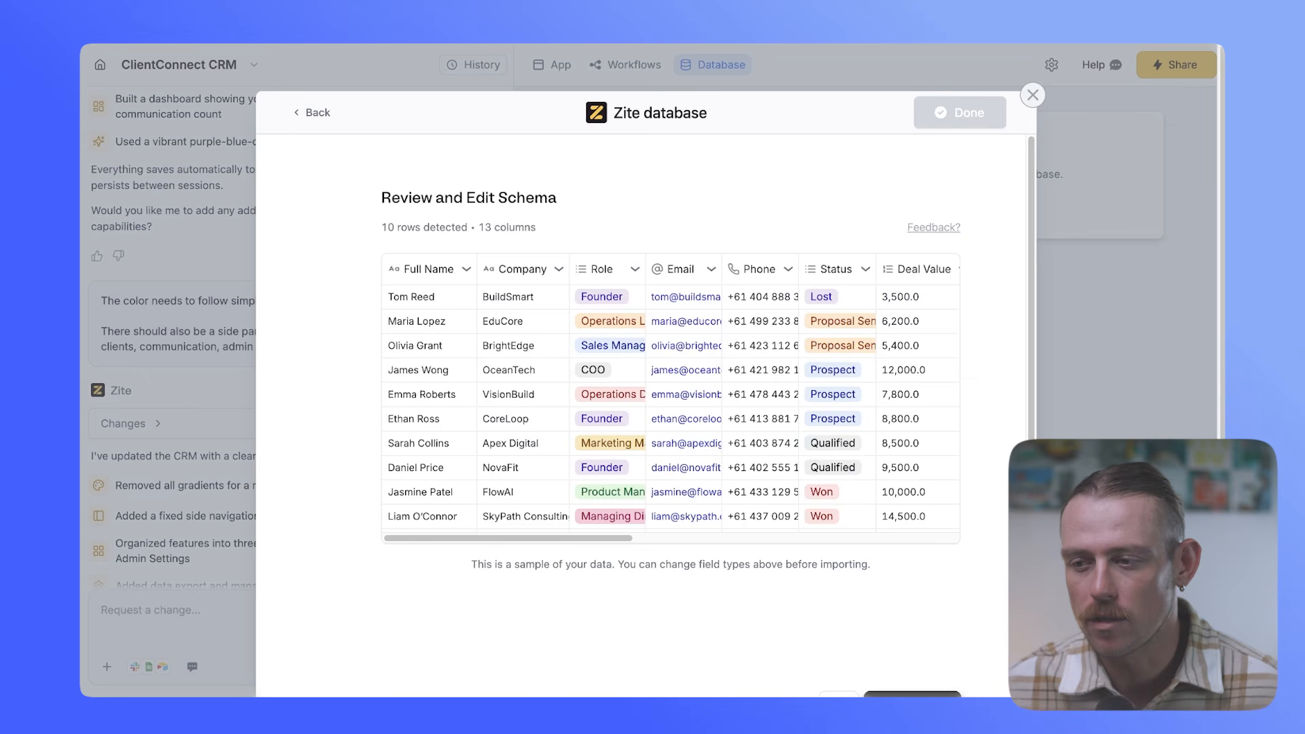
Review the detected columns of the CRM spreadsheet and import it as a database
scroll(671, 401, "right", 10)
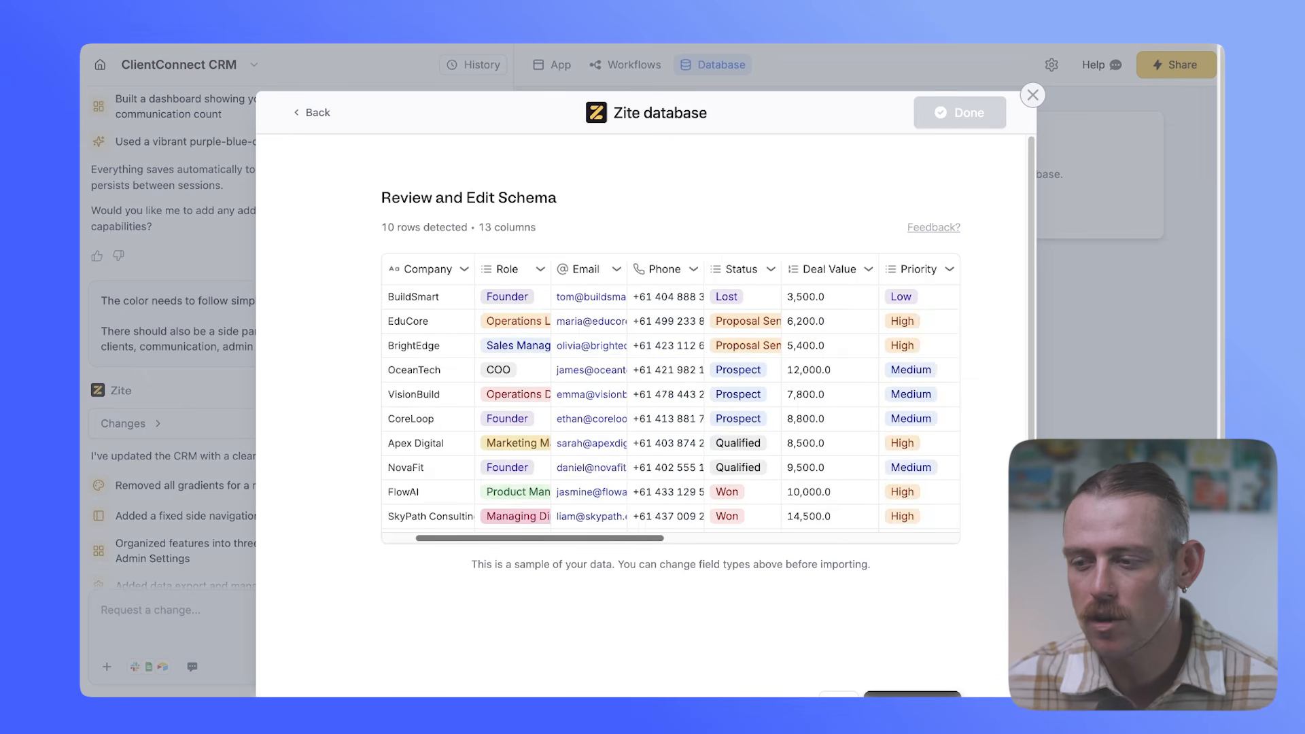
scroll(671, 401, "right", 3)
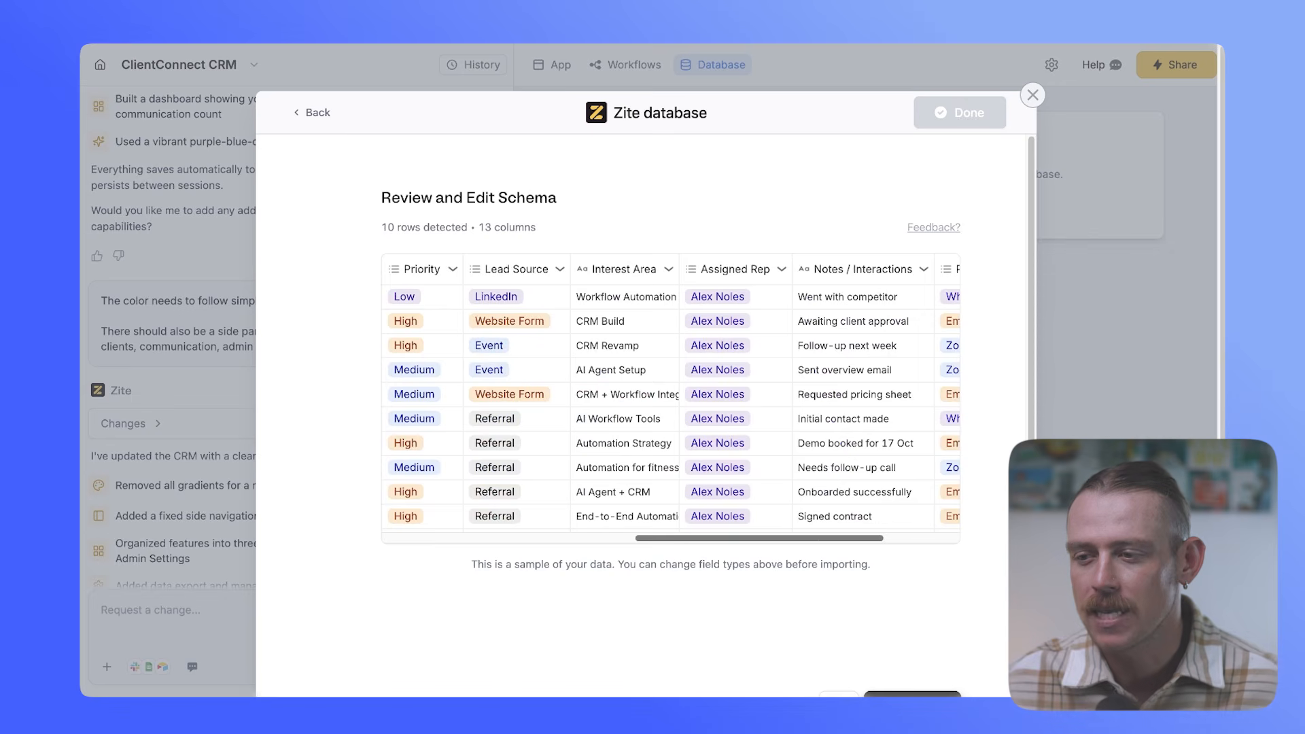
scroll(671, 401, "down", 2)
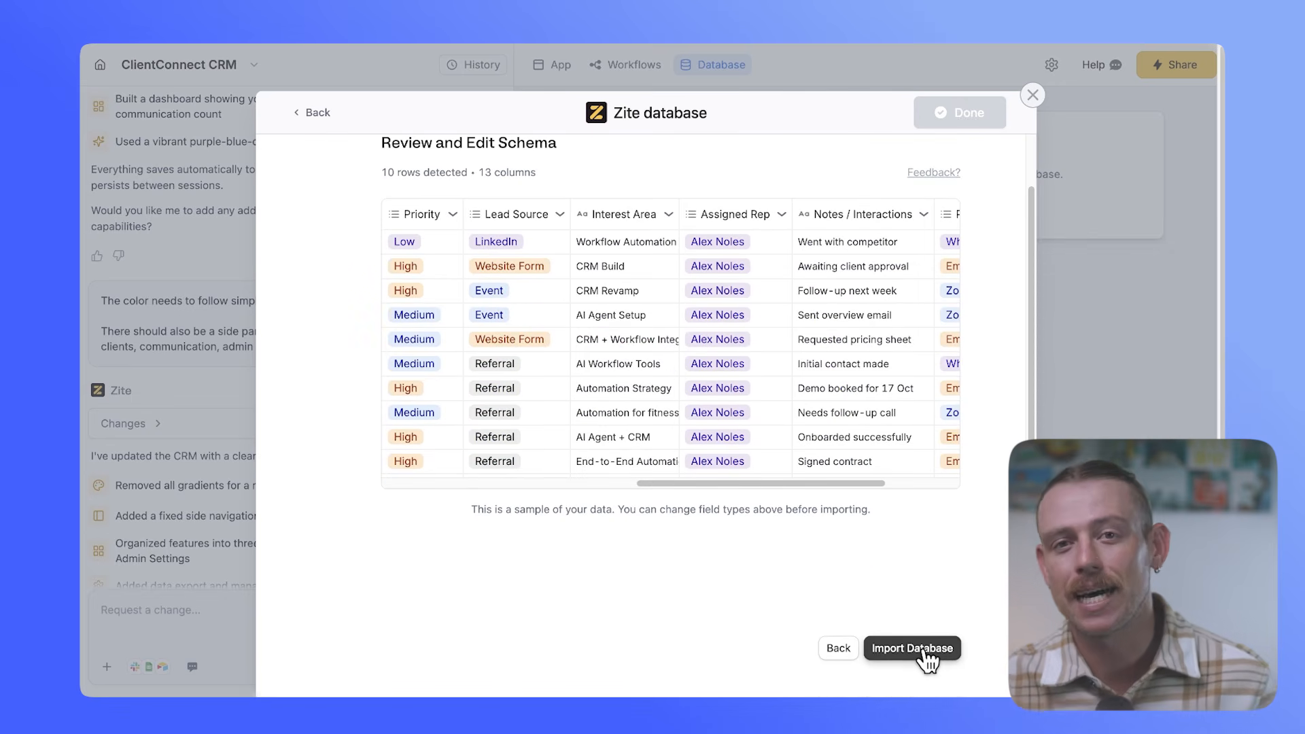
left_click(925, 651)
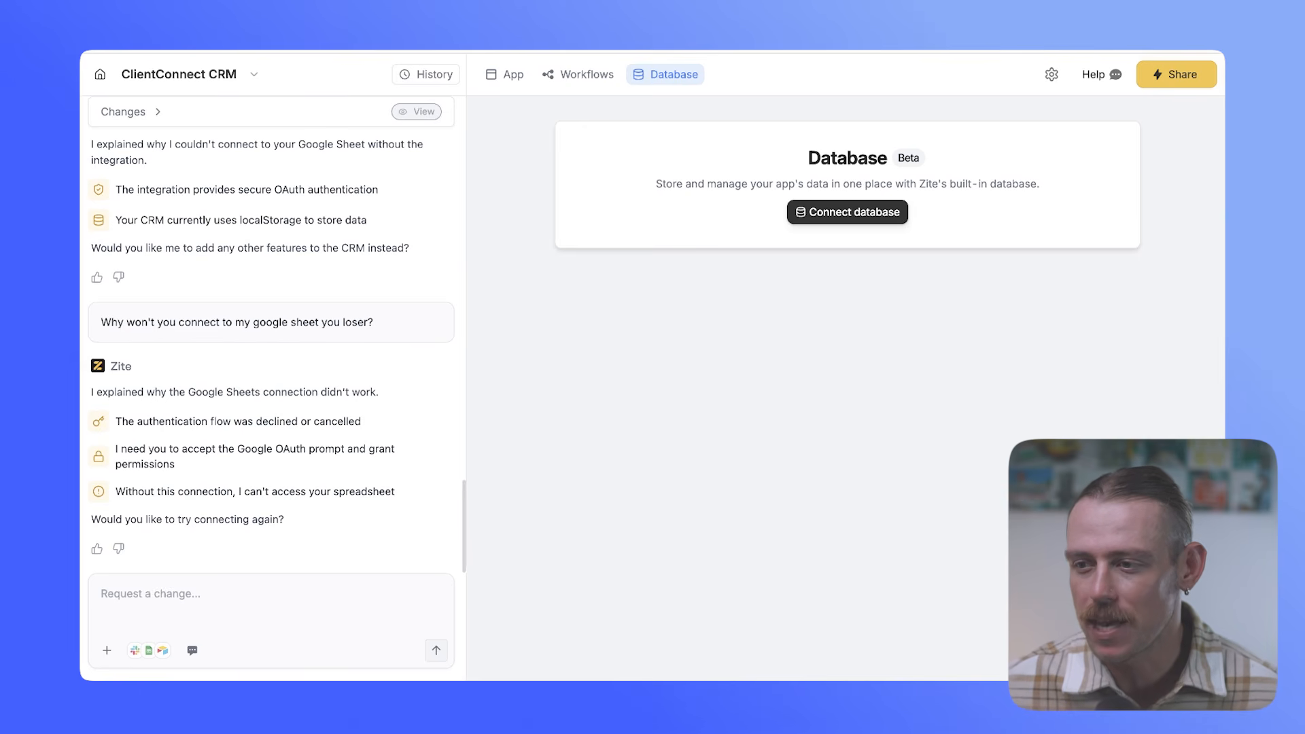
From the app view, connect the Google Sheets integration using the Test account
left_click(498, 78)
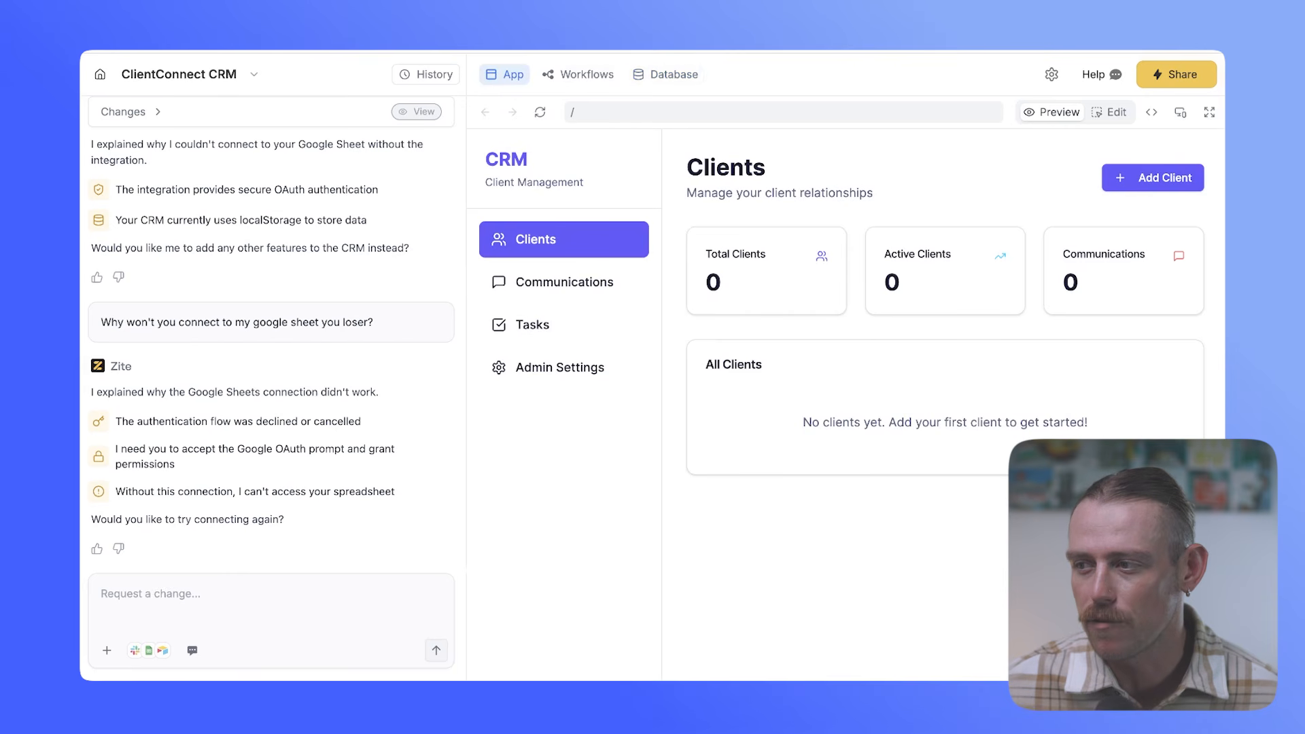
left_click(153, 651)
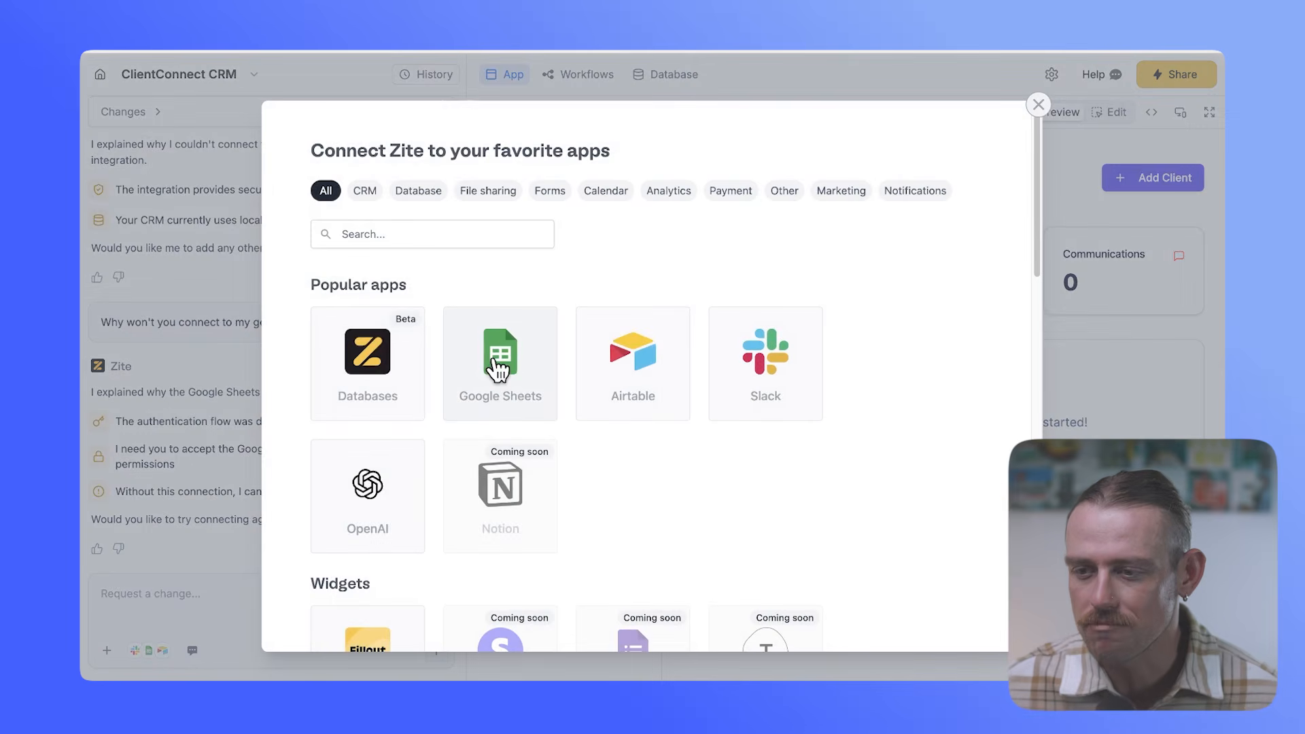
left_click(503, 378)
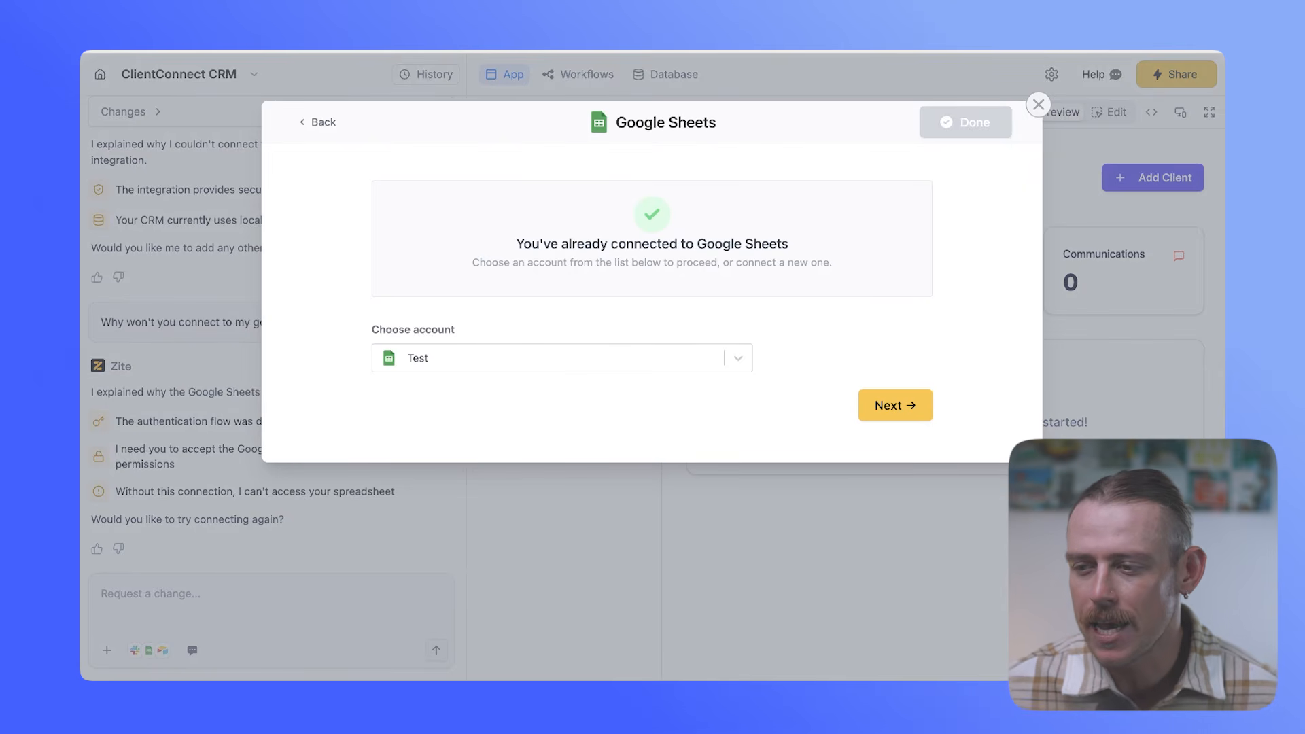
left_click(562, 359)
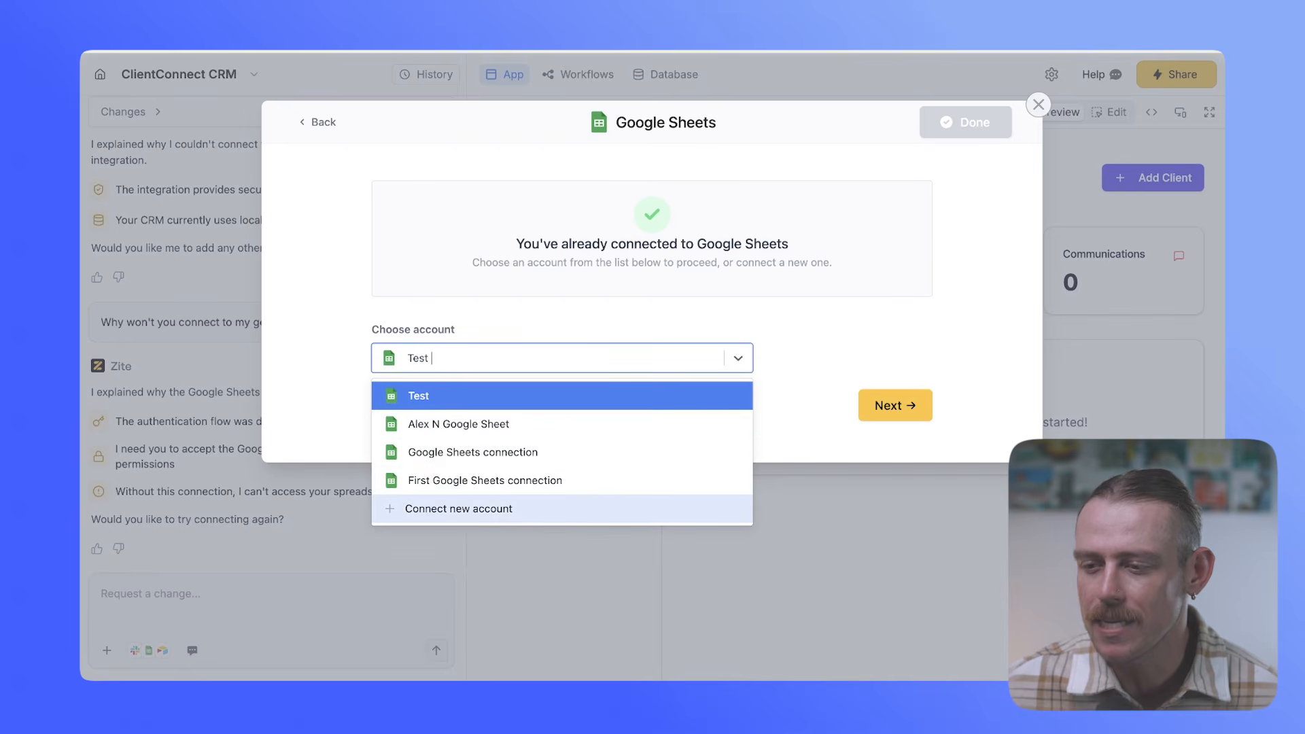
left_click(419, 395)
left_click(904, 406)
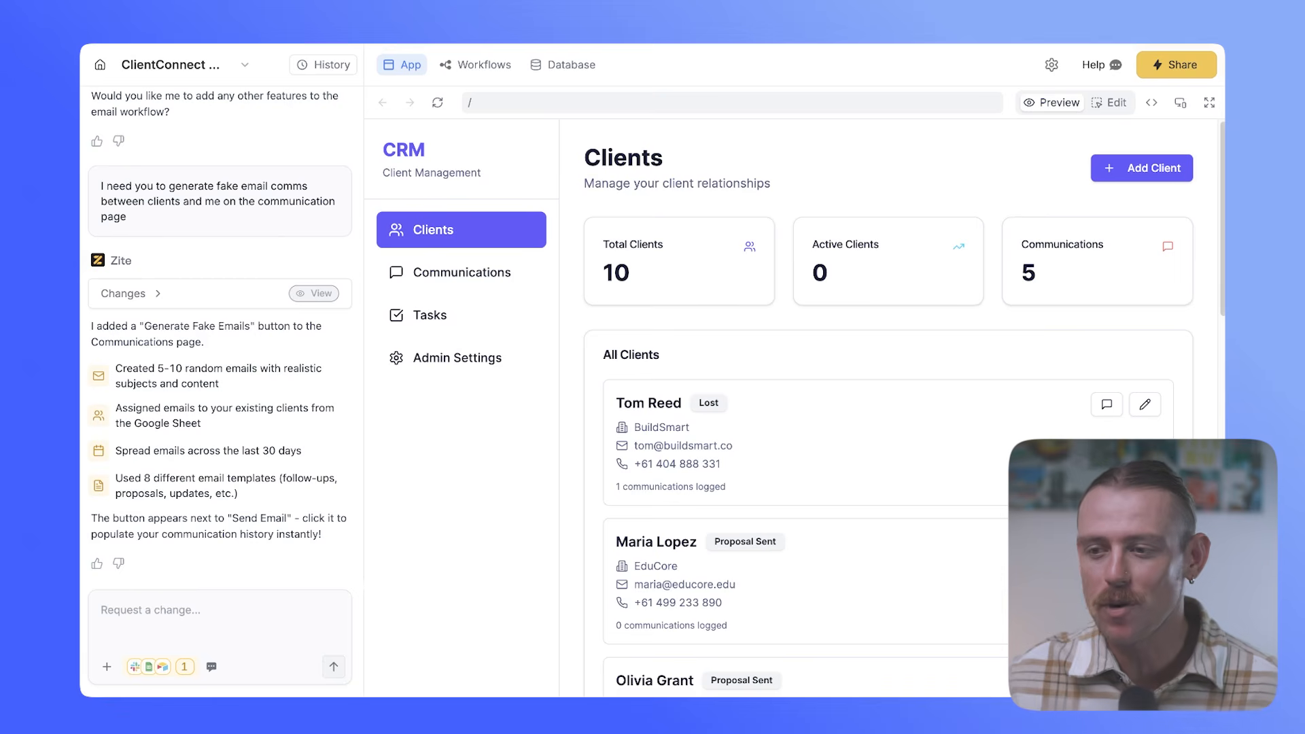
Examine the Communications page and its email form, selecting the BuildSmart client as recipient, and close the form without sending
left_click(475, 273)
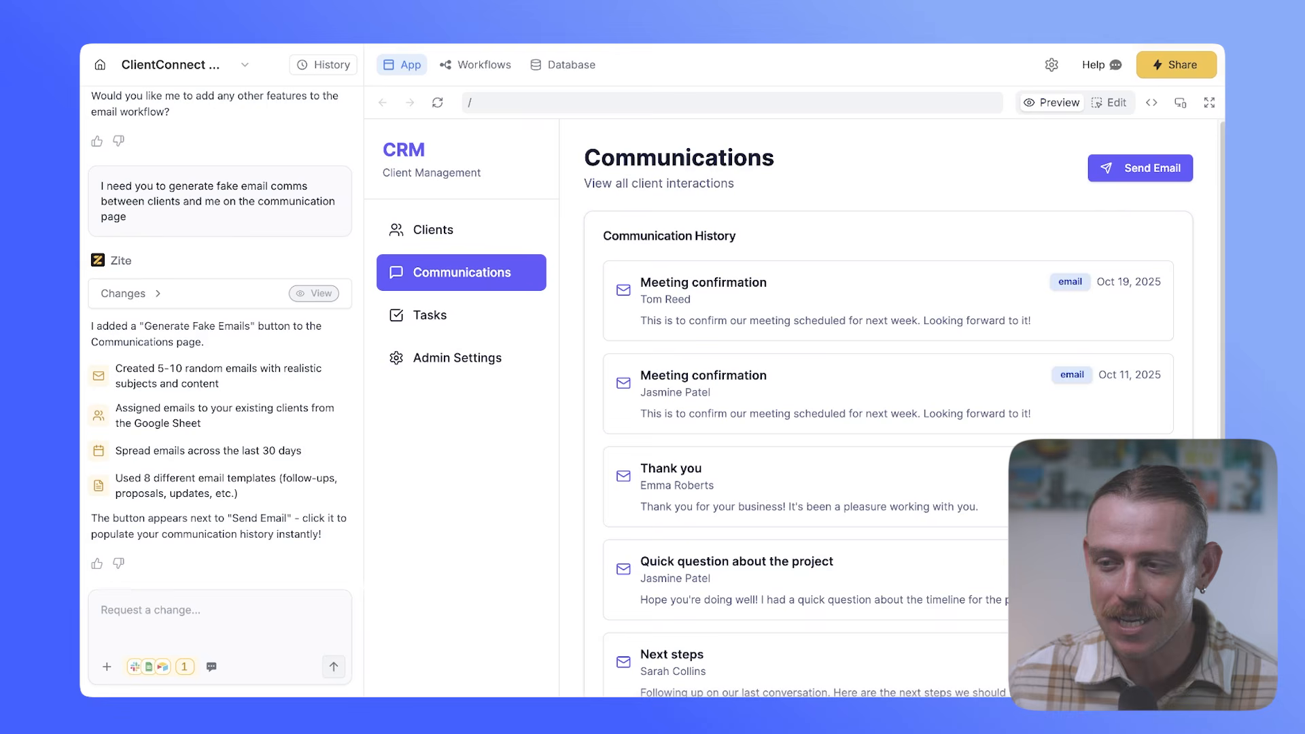
left_click(1166, 178)
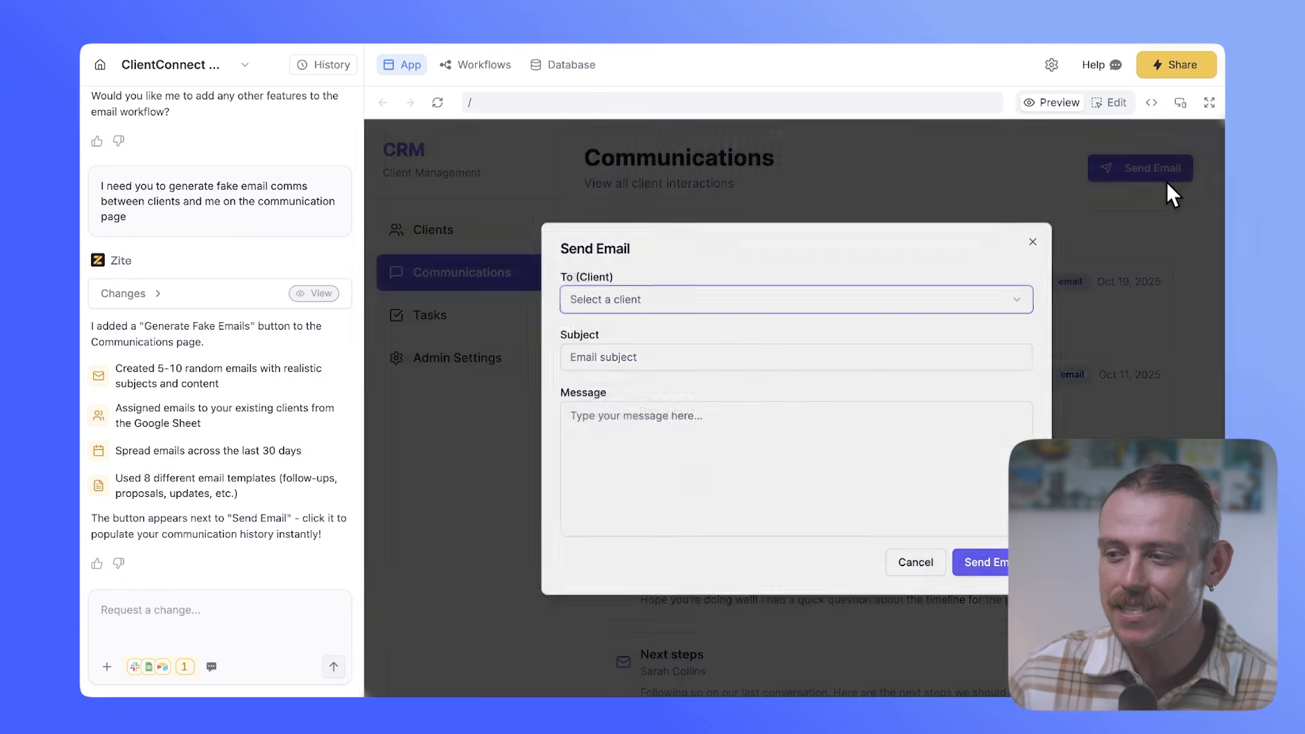
left_click(876, 302)
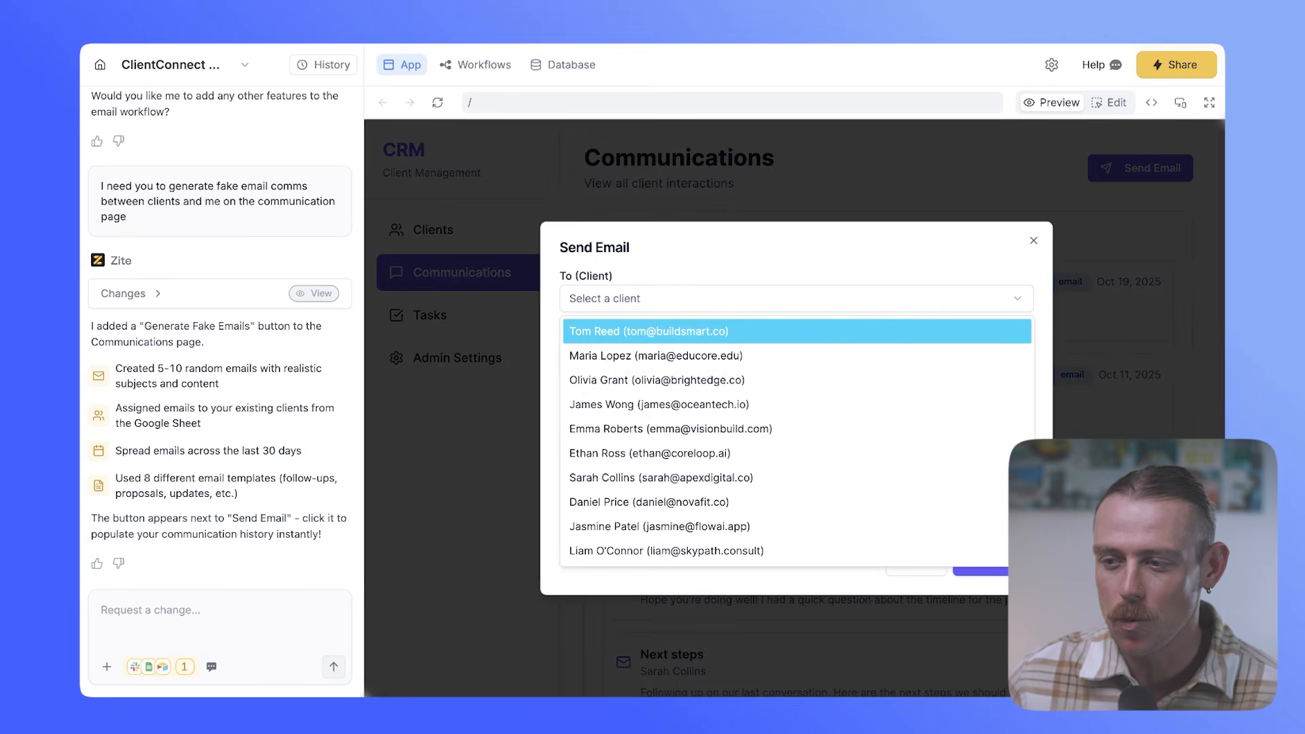
left_click(796, 332)
left_click(796, 356)
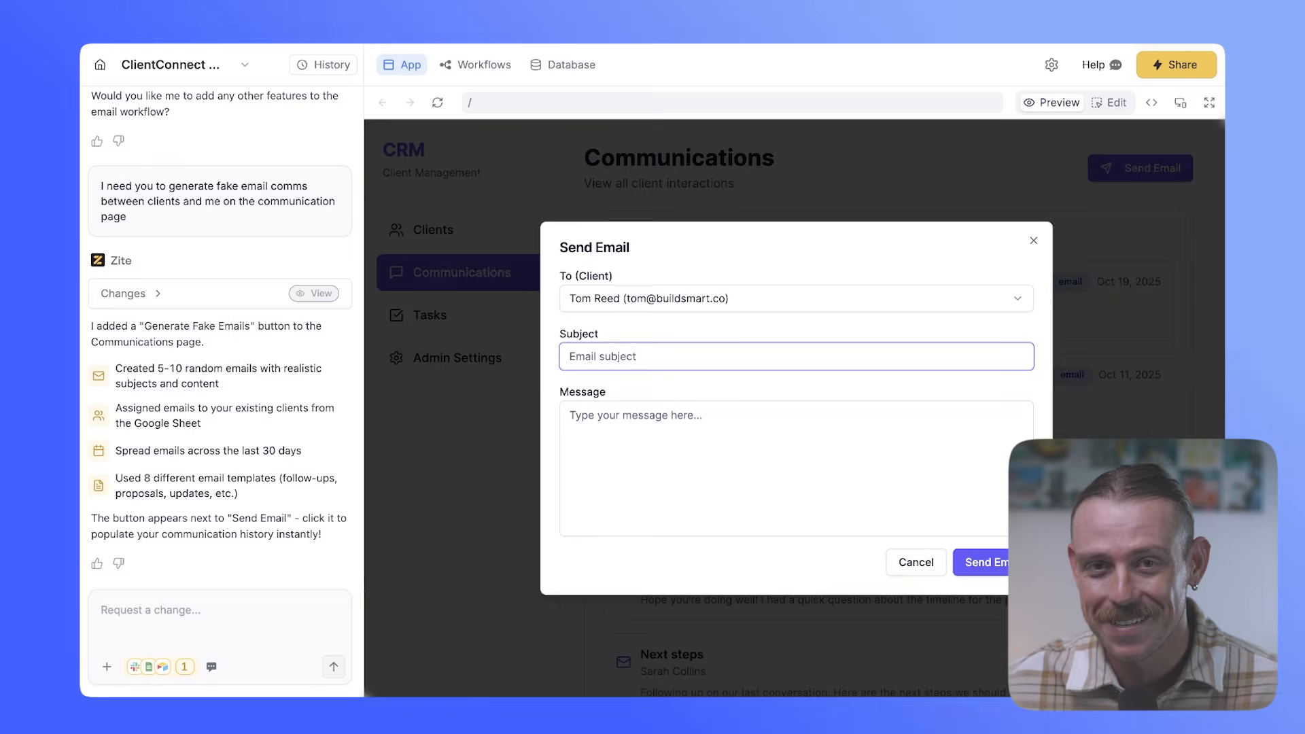
left_click(1033, 240)
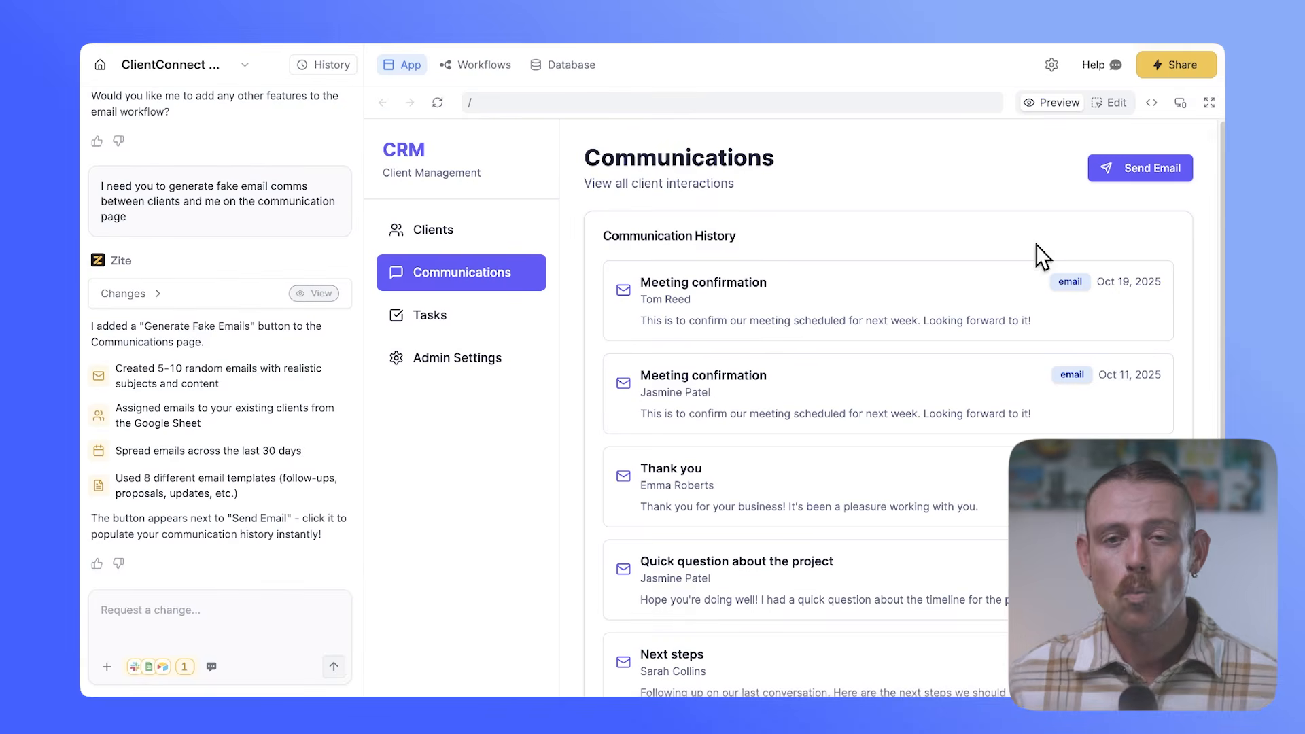
Add the task "Follow up on an email" to the task checklist and tick it off
left_click(494, 330)
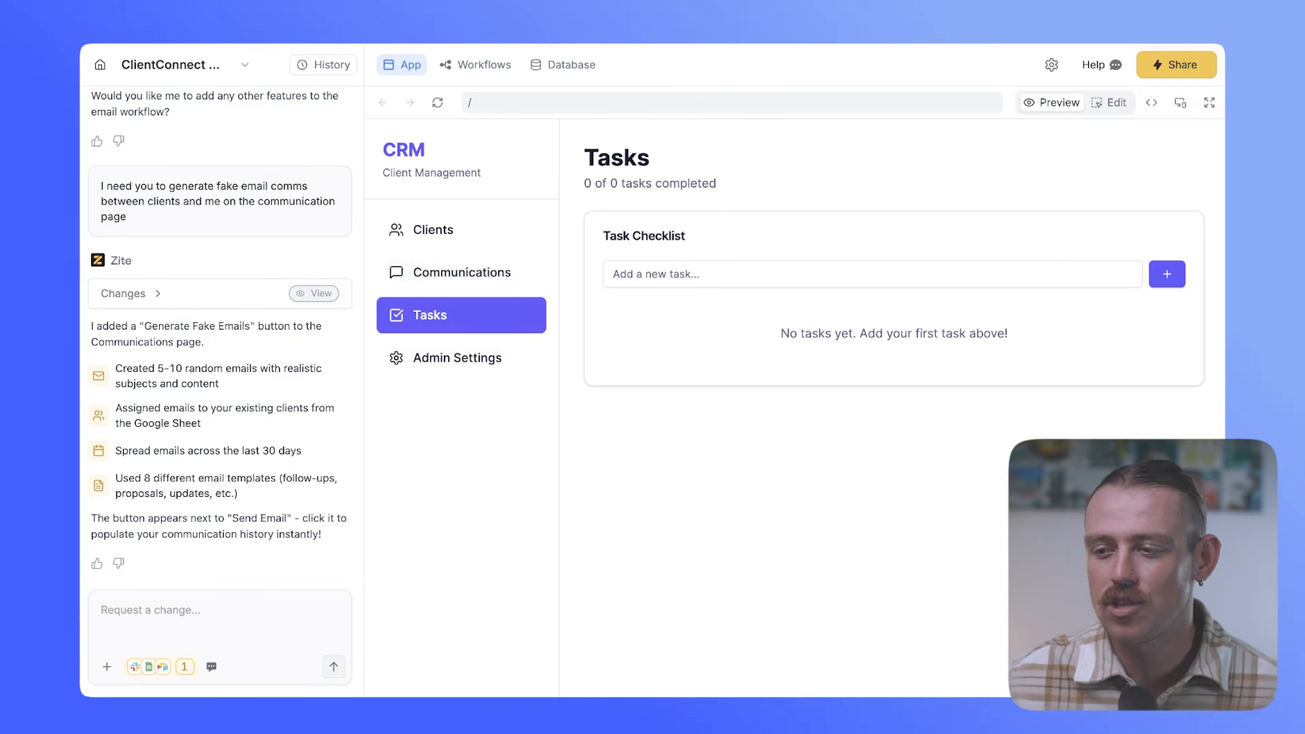
left_click(613, 274)
type("Follow up on an email")
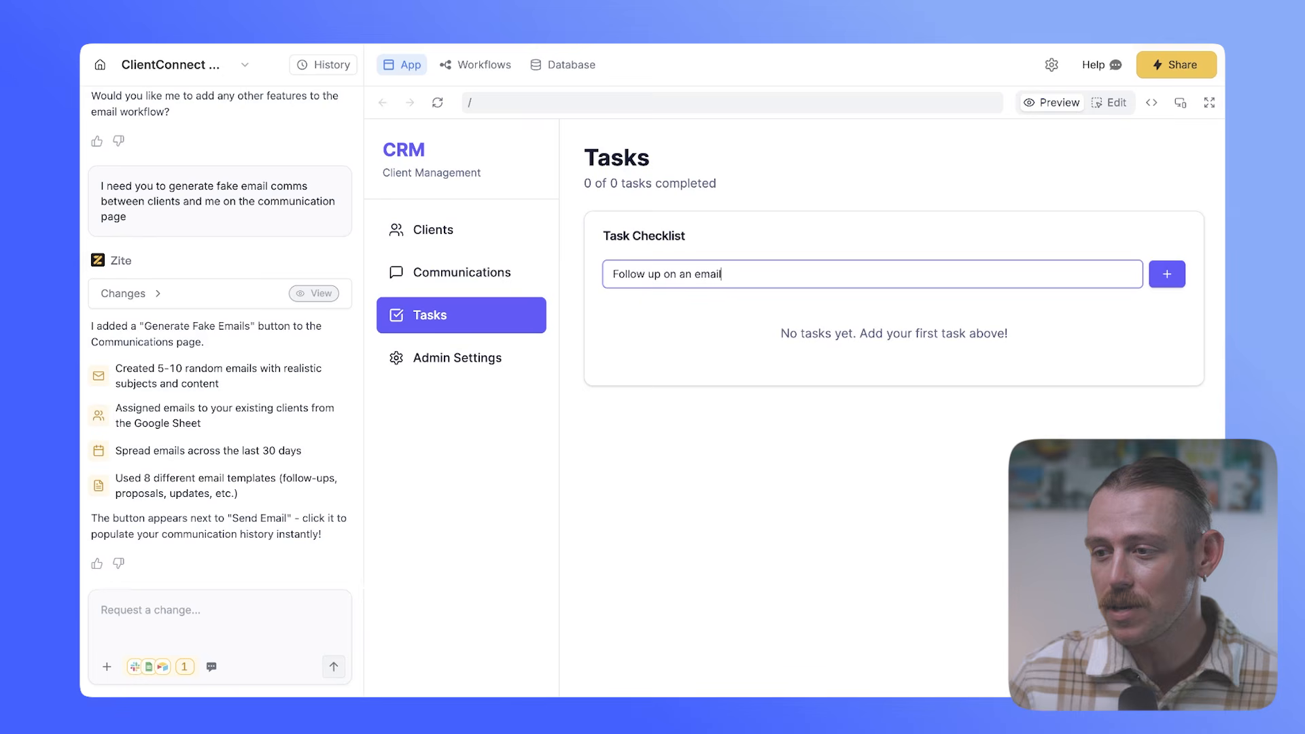
left_click(1168, 276)
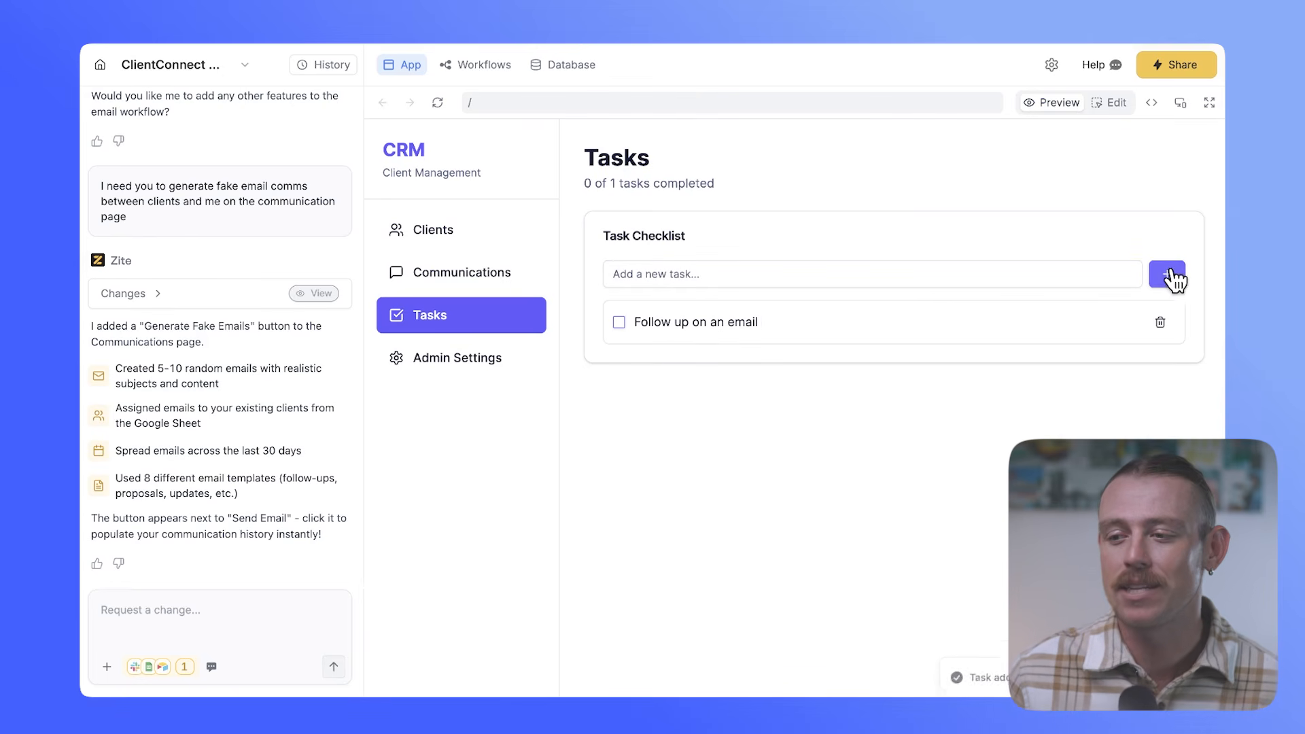
left_click(620, 323)
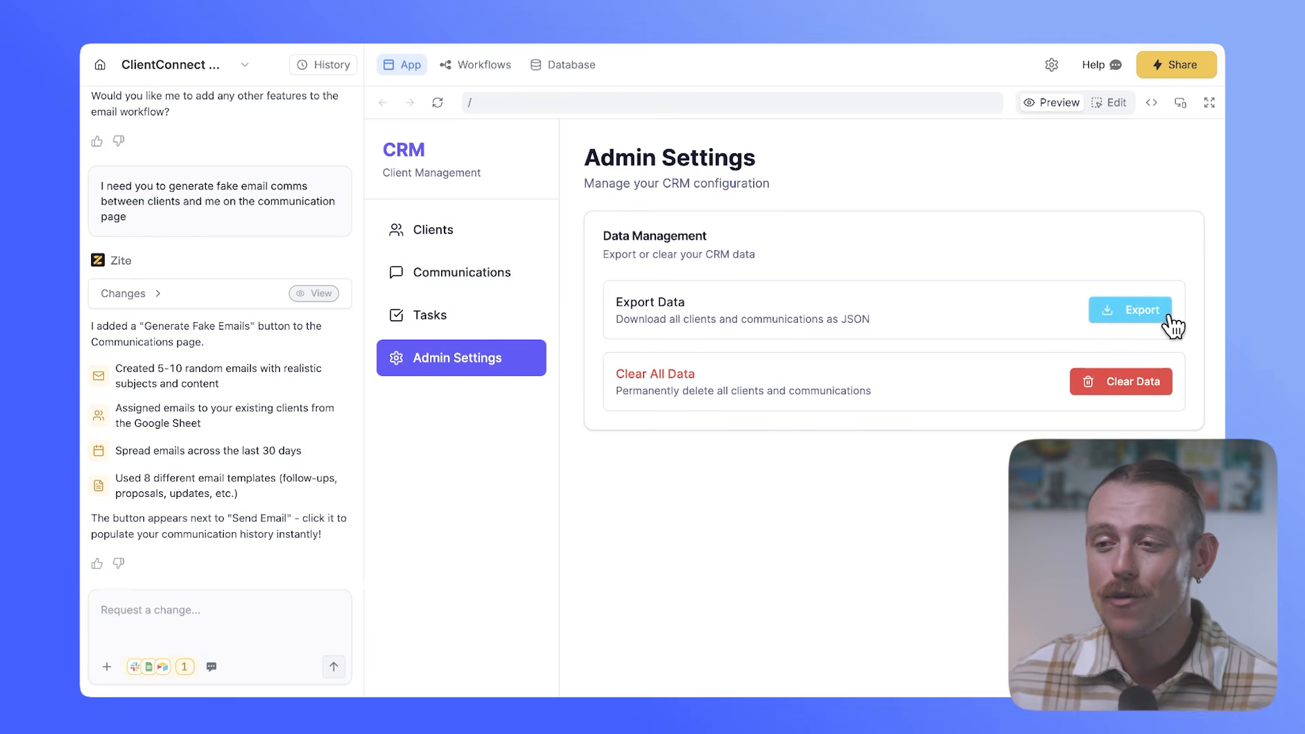
Open the database page of the ClientConnect CRM project
left_click(581, 71)
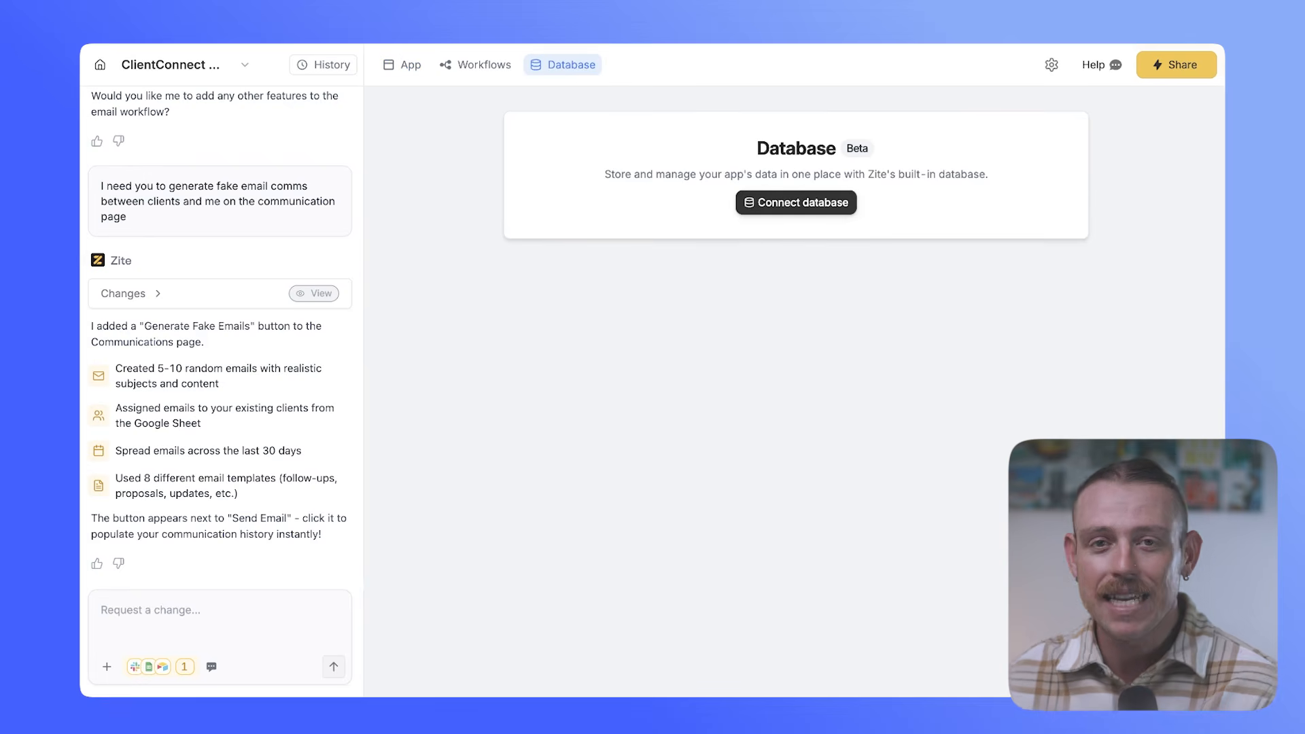